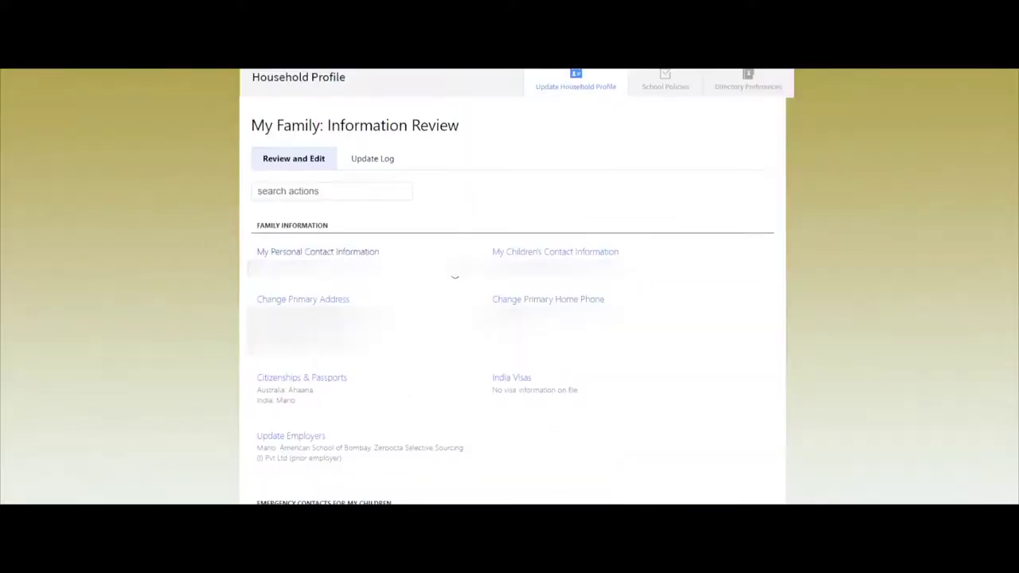
Step: Open the My Personal Contact Information section under Family Information
scroll(454, 276, "down", 3)
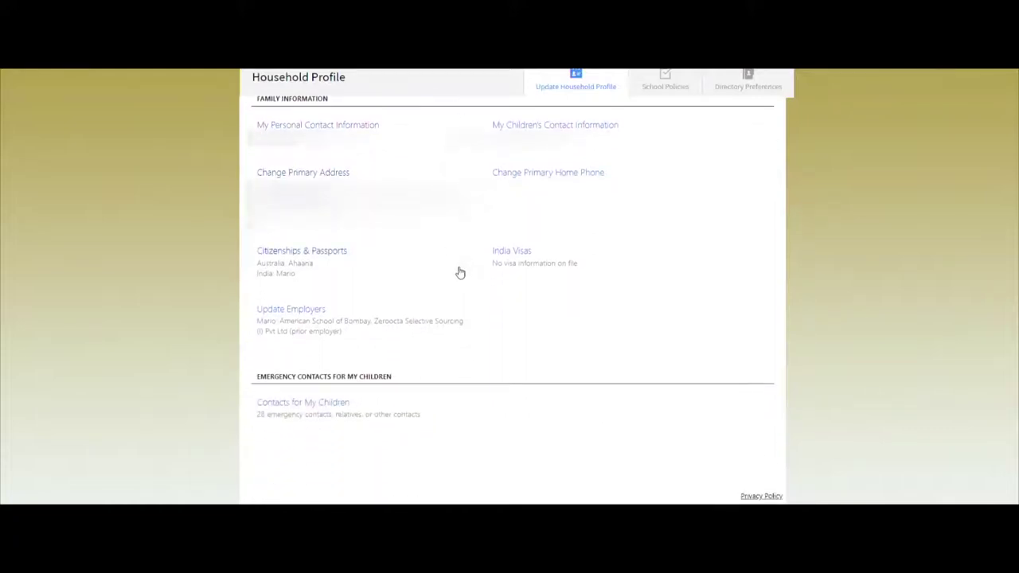
scroll(457, 271, "up", 2)
scroll(409, 273, "up", 1)
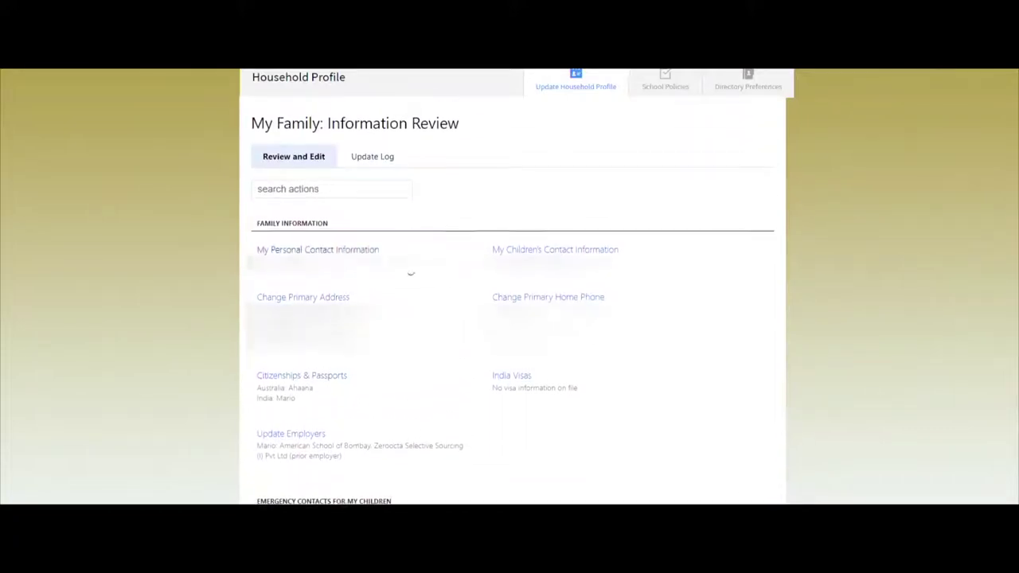
left_click(348, 251)
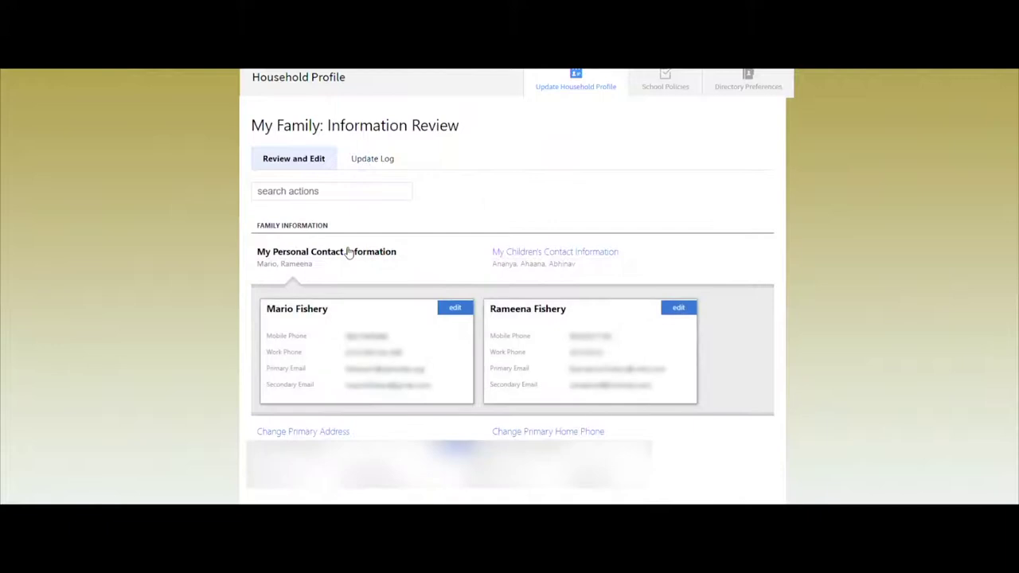
Step: Try to edit the mobile phone number on the first parent's contact card
left_click(455, 308)
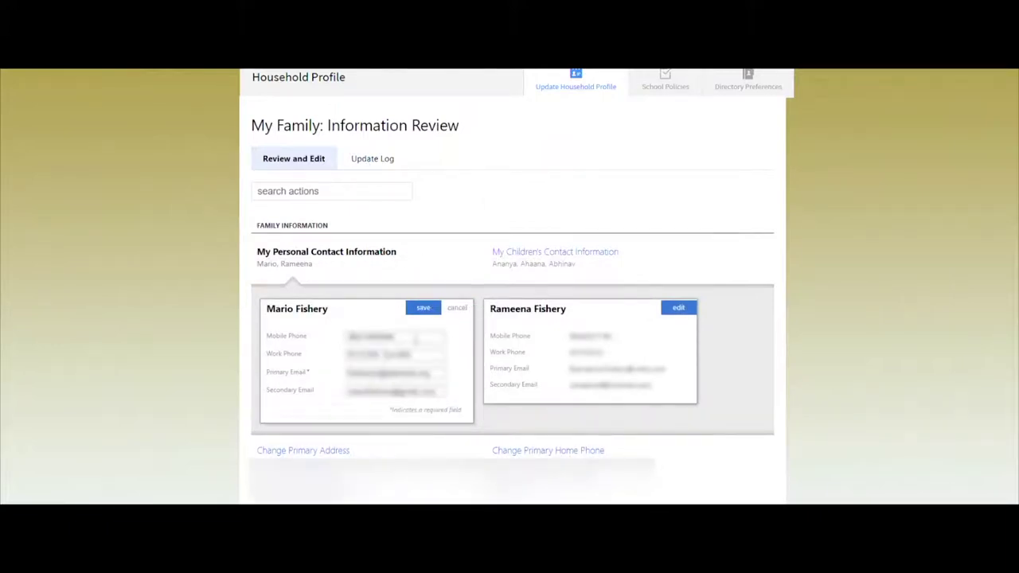
left_click_drag(414, 337, 315, 336)
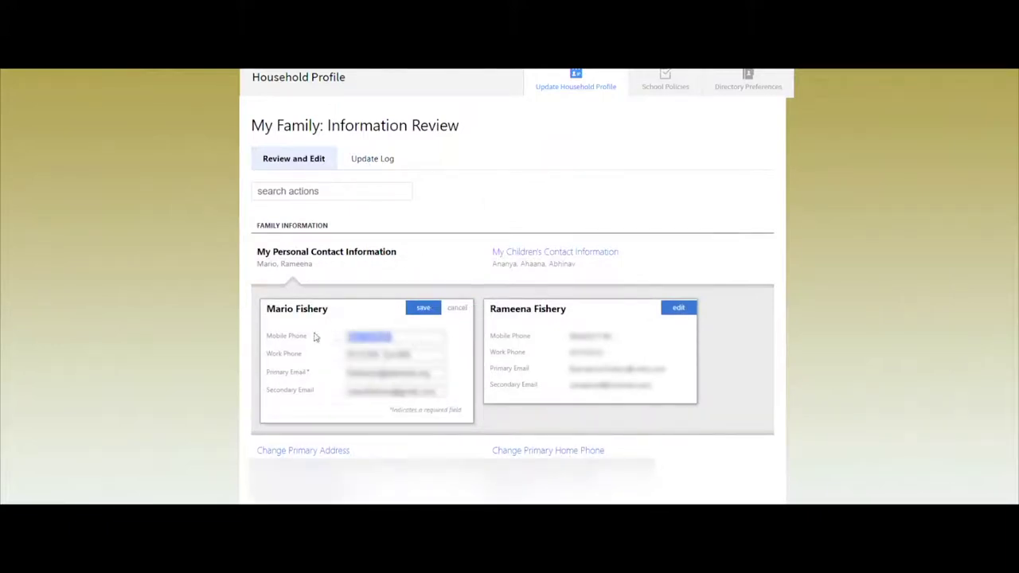
left_click(465, 312)
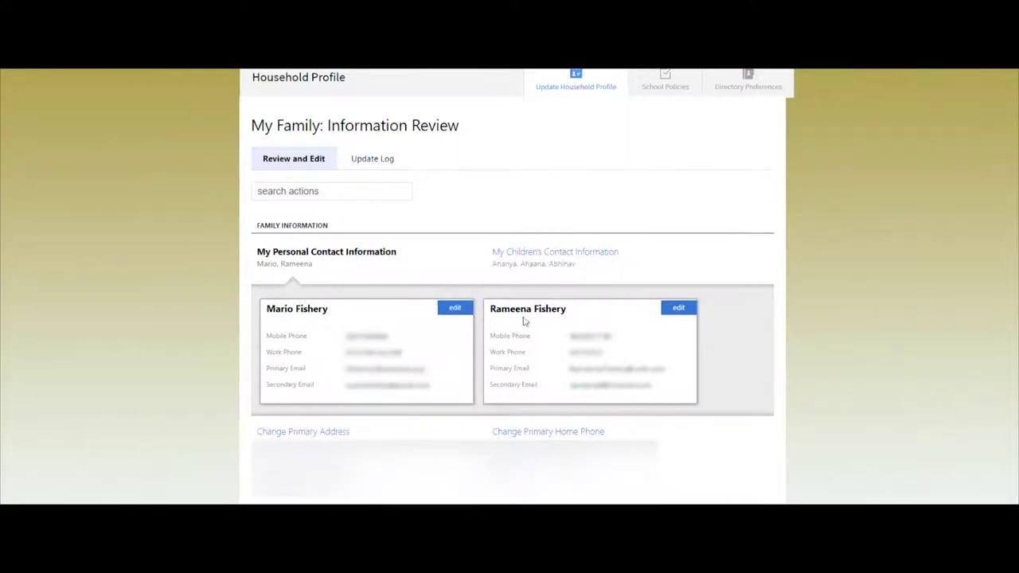
Step: Try to edit the mobile phone number on the second parent's contact card
left_click(689, 311)
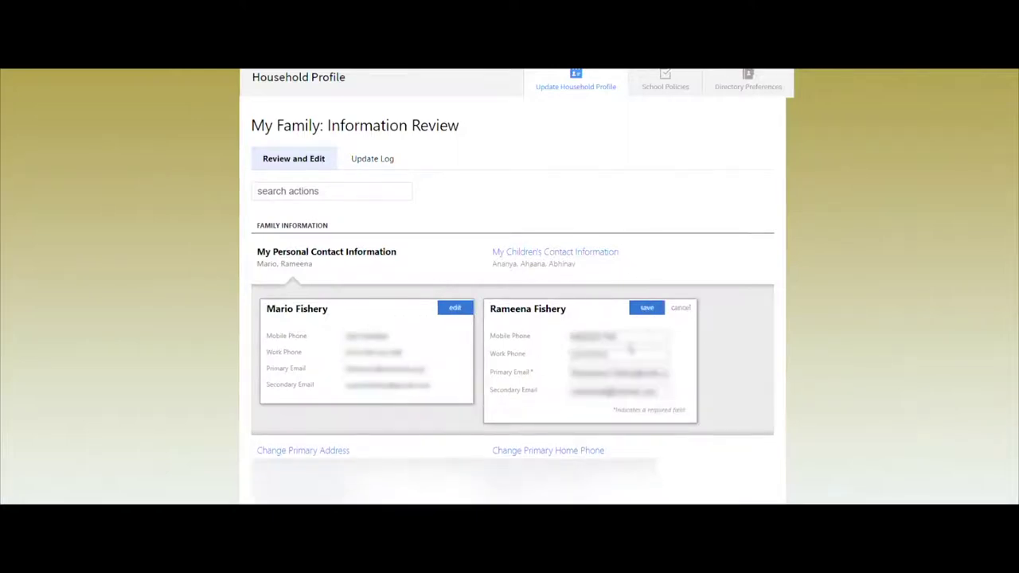
left_click_drag(633, 341, 542, 339)
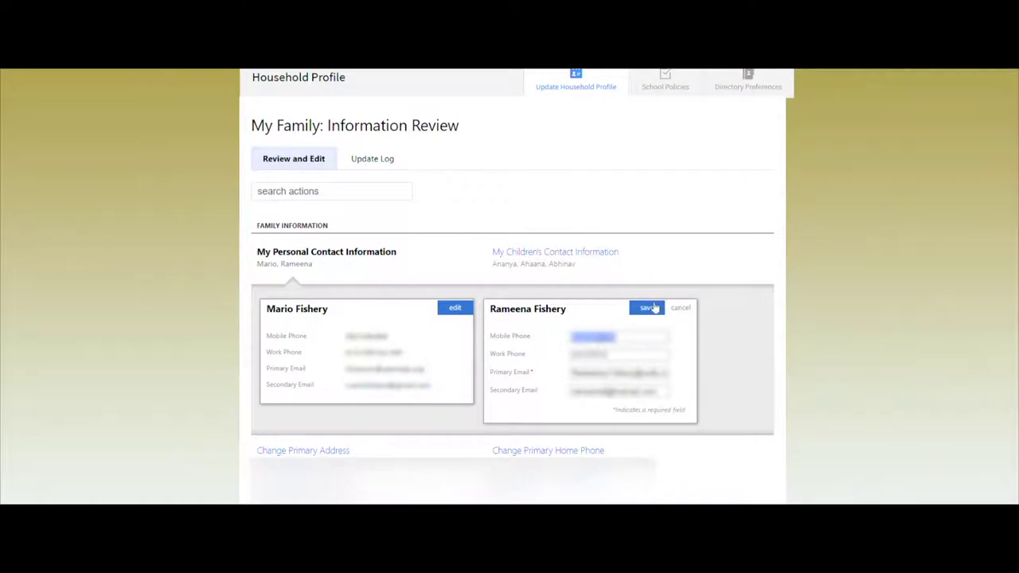
left_click(683, 308)
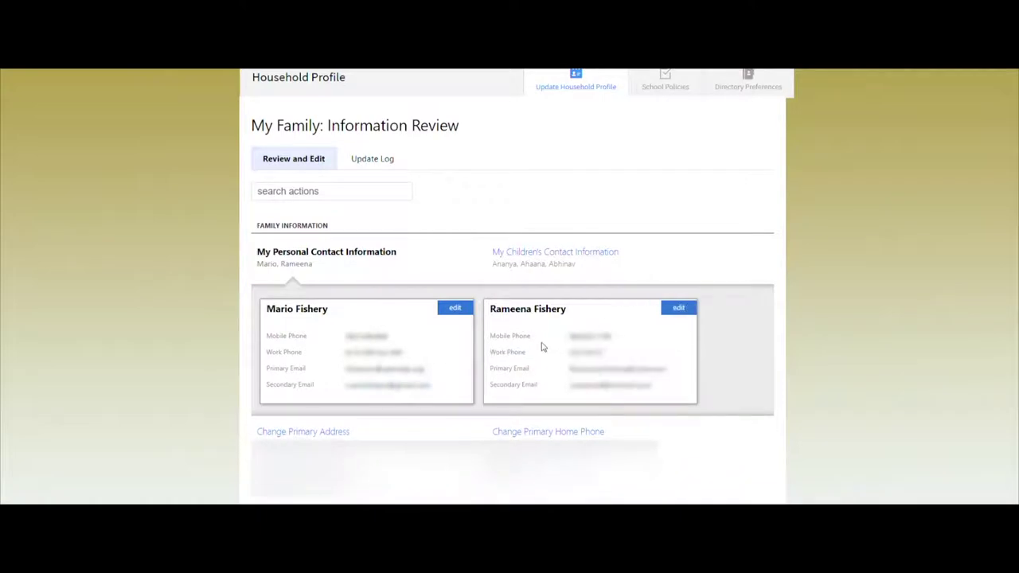
Step: Retry editing the first parent's mobile phone number and open the second parent's contact card for editing
left_click(455, 308)
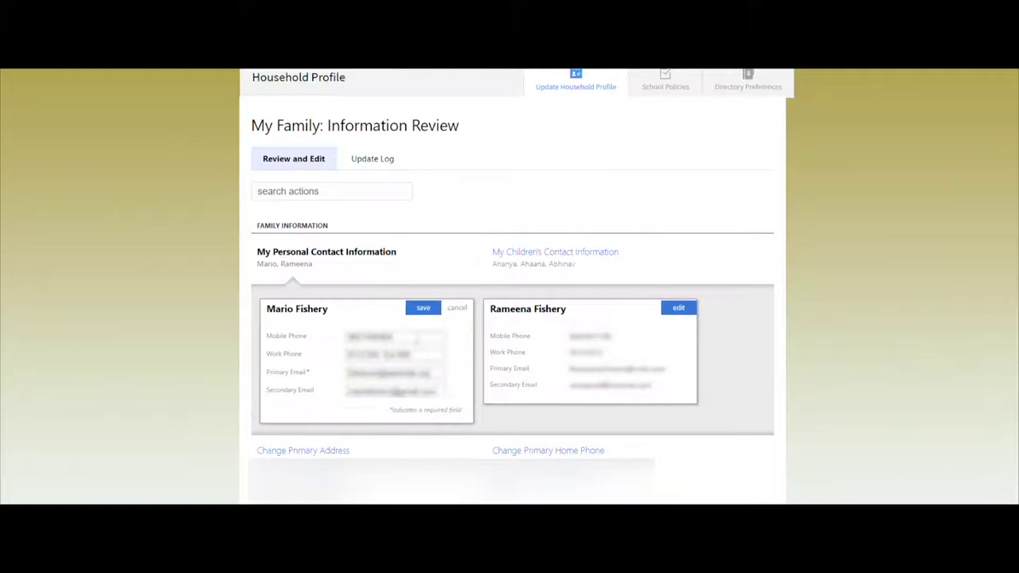
left_click_drag(393, 337, 318, 337)
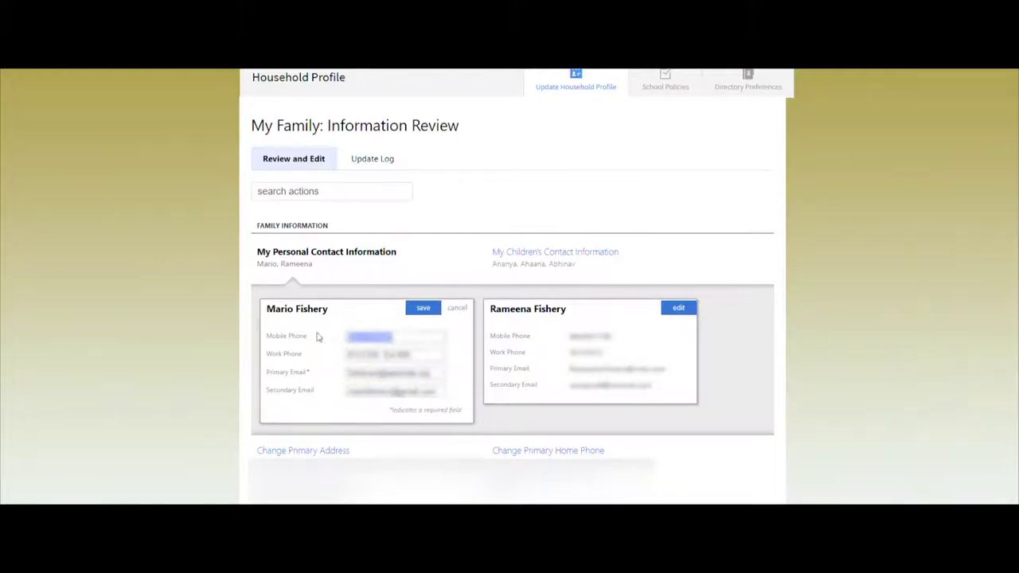
left_click(462, 308)
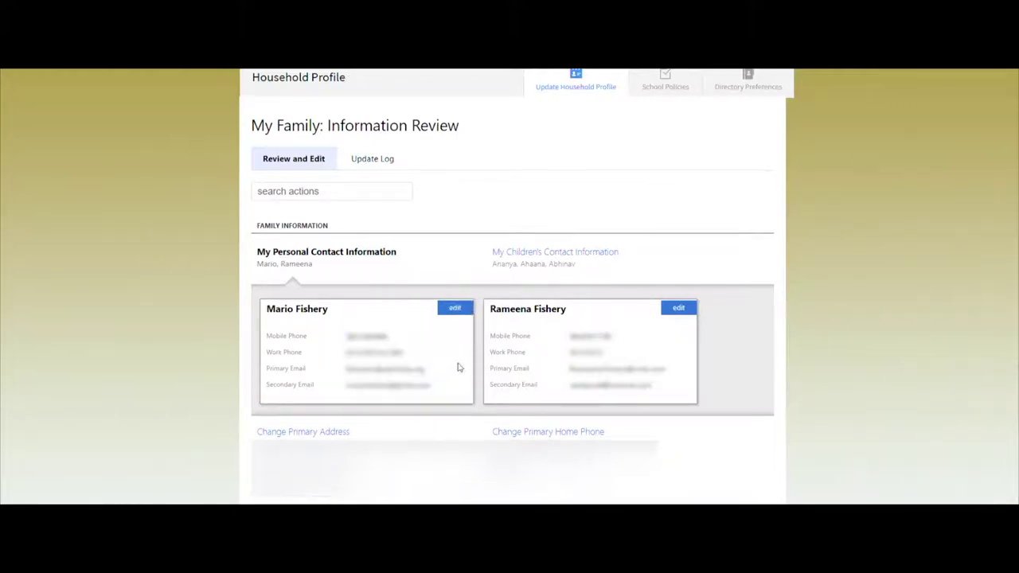
left_click(681, 308)
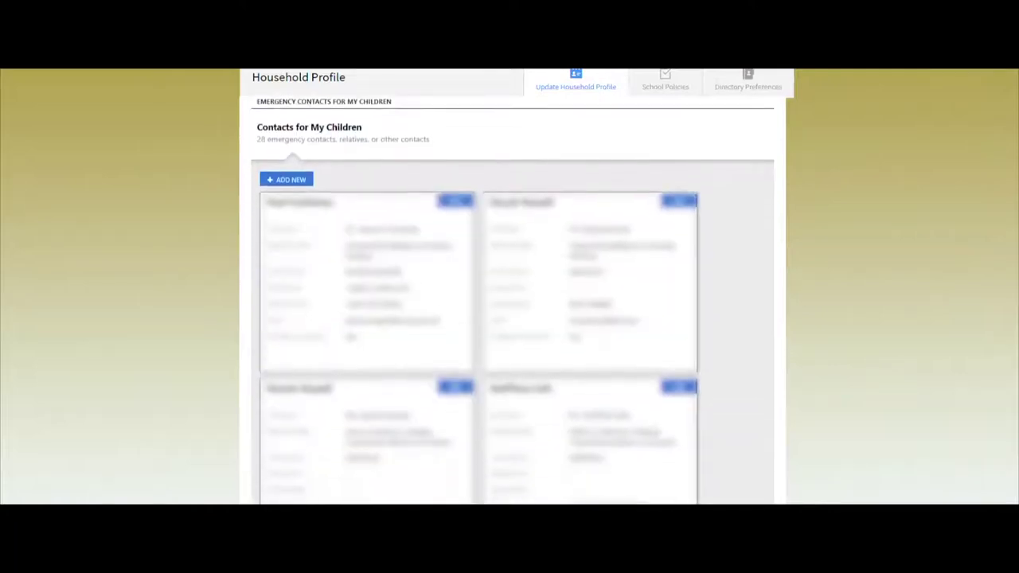
Step: Examine the emergency contact cards and their details under Contacts for My Children
scroll(455, 384, "down", 4)
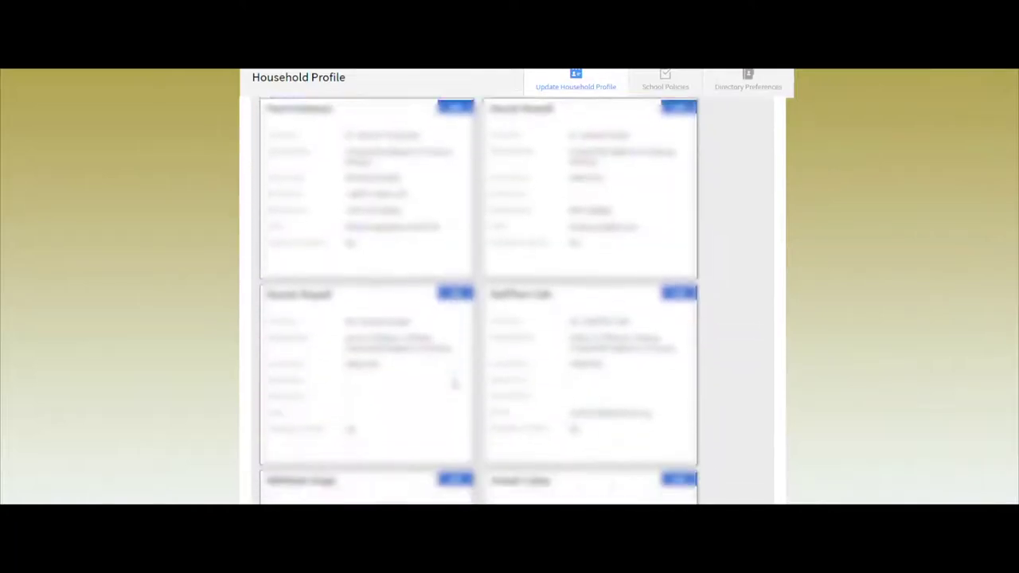
scroll(454, 384, "down", 3)
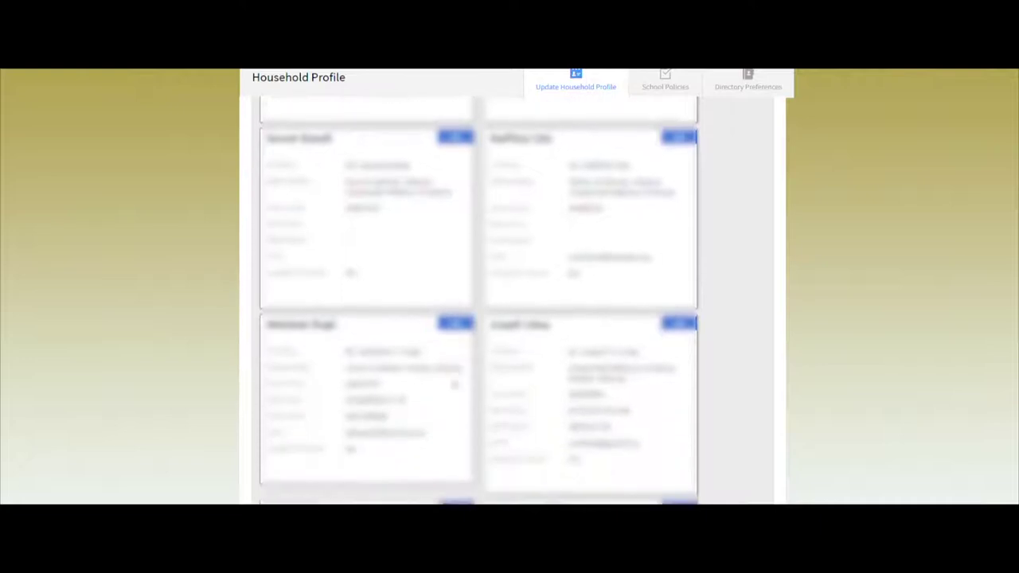
scroll(454, 383, "up", 3)
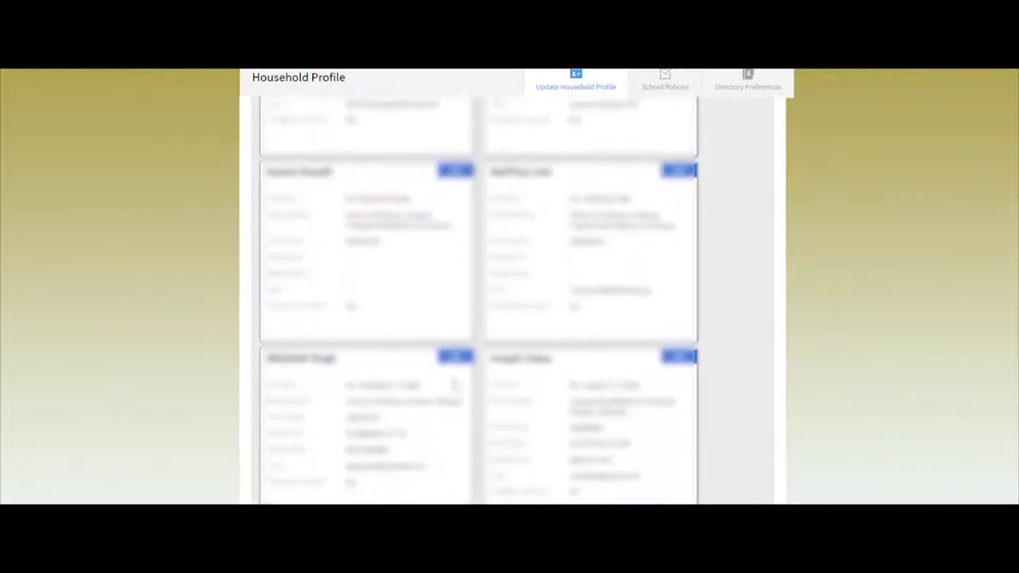
scroll(454, 383, "up", 3)
scroll(454, 383, "down", 2)
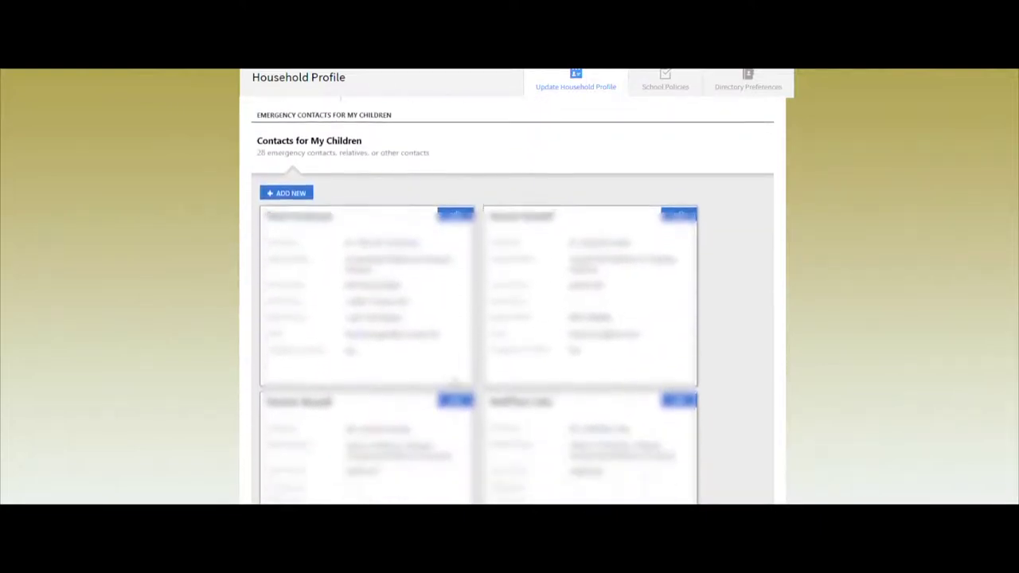
scroll(455, 384, "down", 2)
scroll(455, 384, "down", 2)
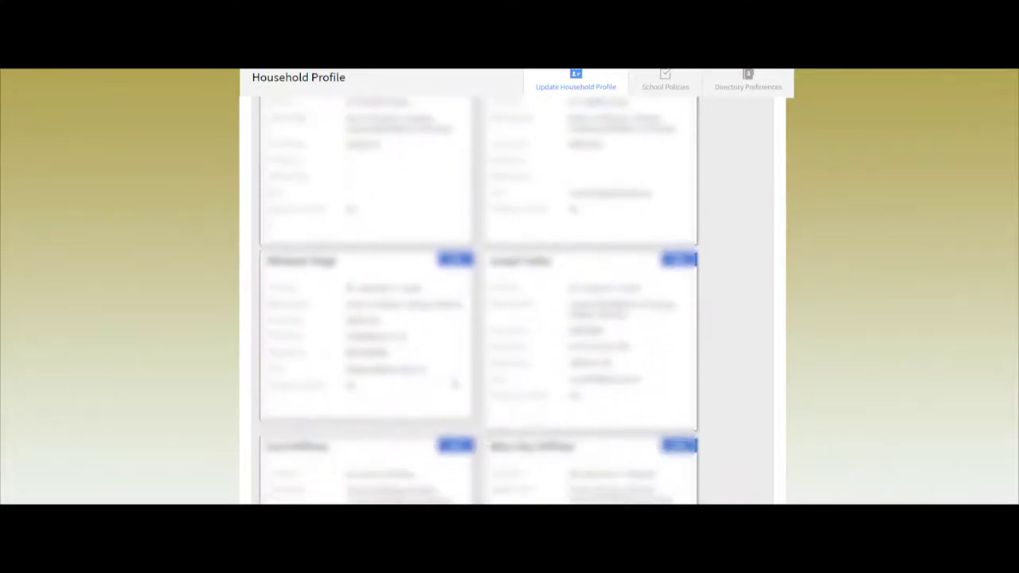
scroll(454, 383, "up", 2)
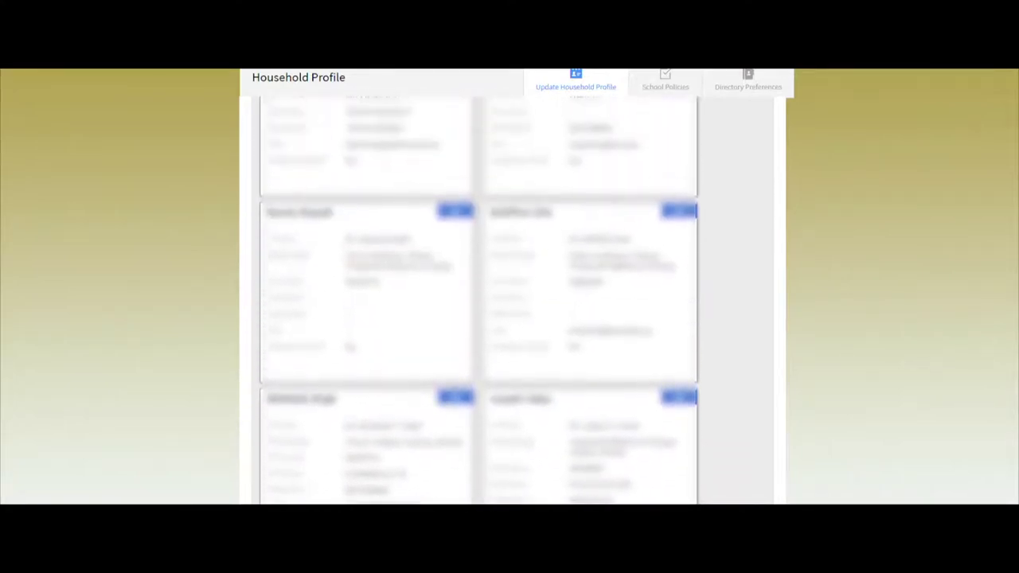
scroll(455, 384, "up", 5)
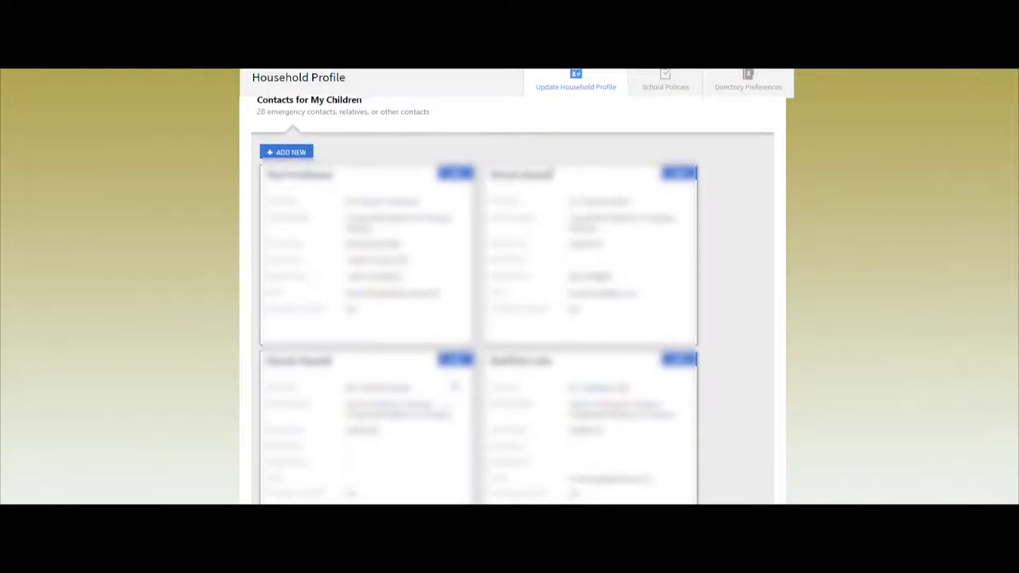
scroll(454, 383, "down", 5)
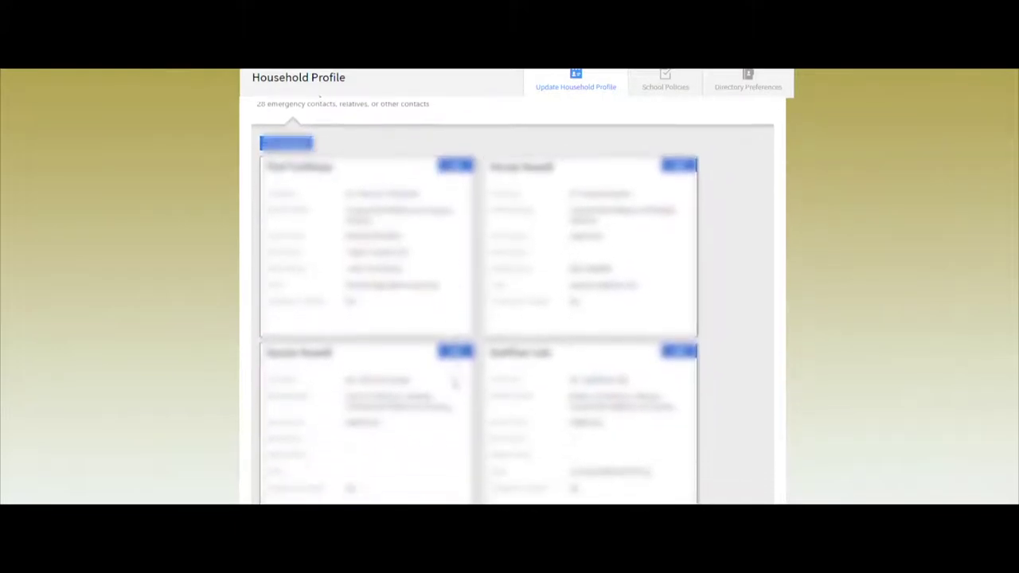
scroll(478, 303, "down", 5)
scroll(478, 302, "up", 9)
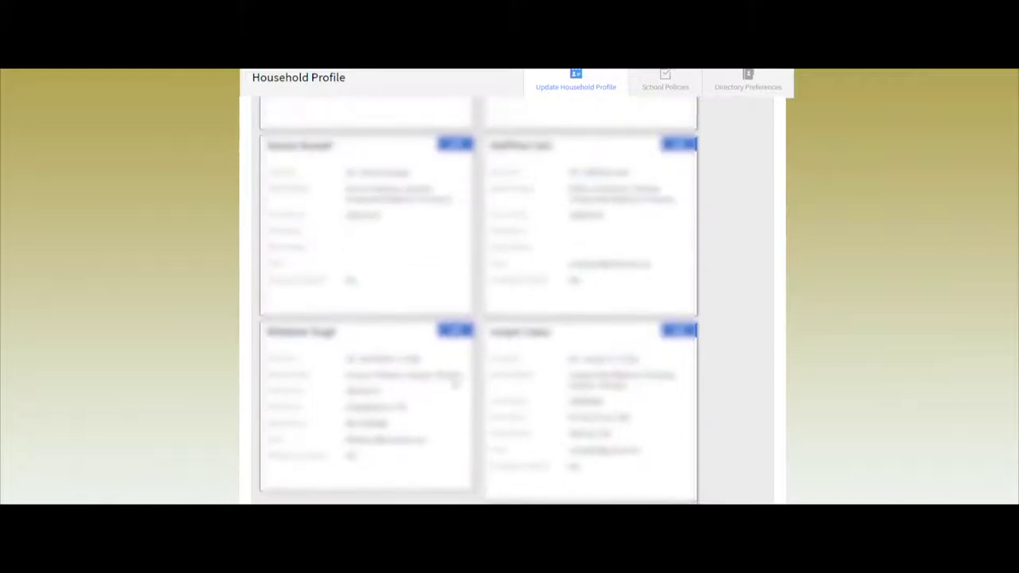
scroll(454, 383, "up", 2)
scroll(454, 383, "down", 6)
scroll(454, 383, "down", 5)
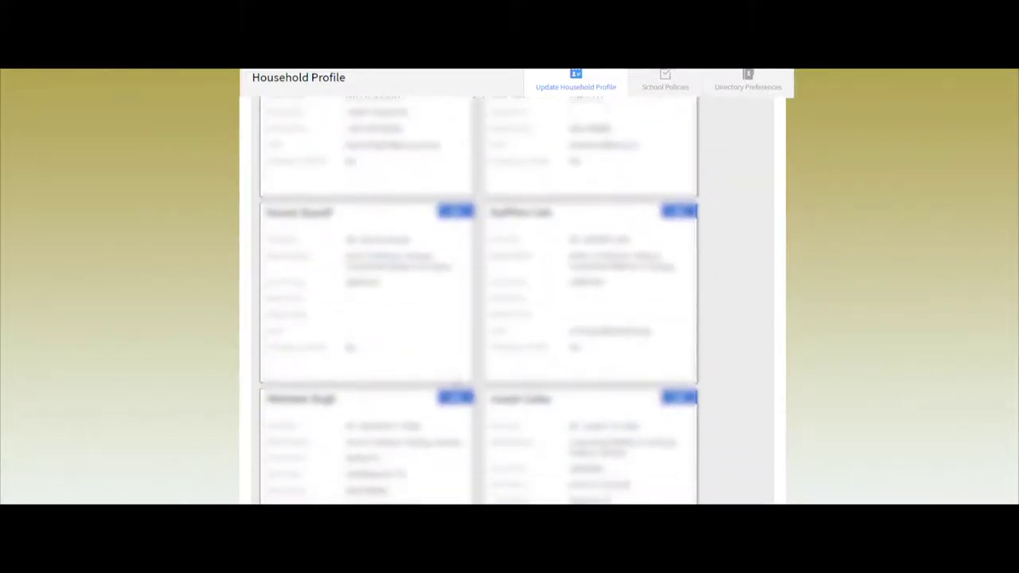
scroll(454, 383, "up", 7)
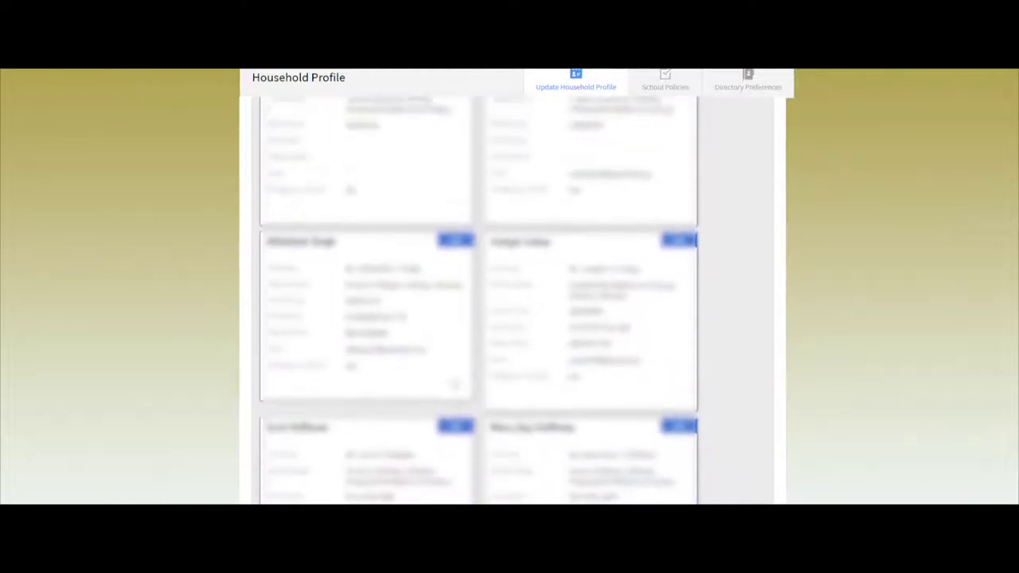
Step: View the School Policies forms, and set the Student, Household and Faculty/Staff directories to Visible in Directory Preferences
left_click(664, 83)
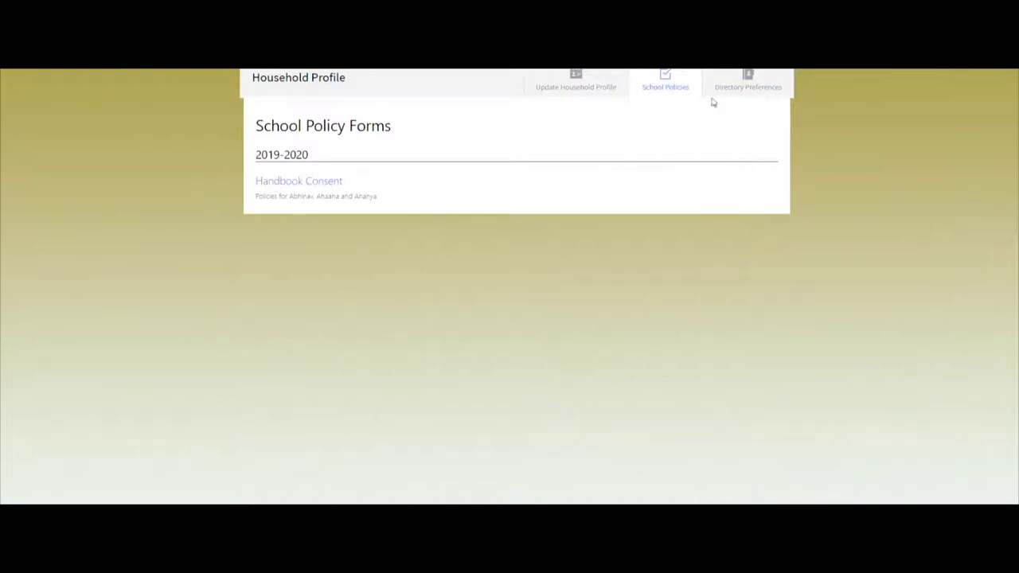
left_click(737, 75)
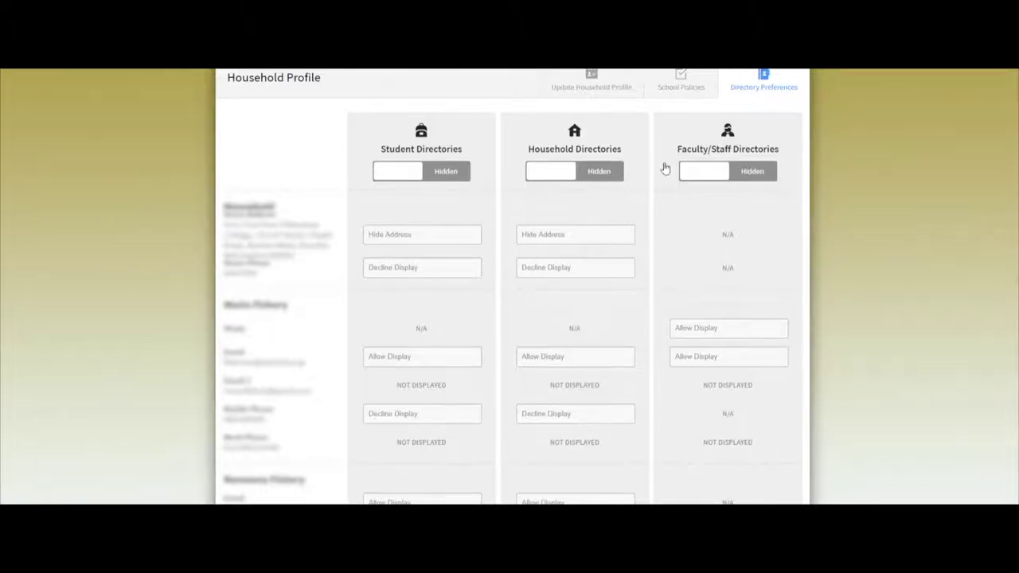
left_click(398, 176)
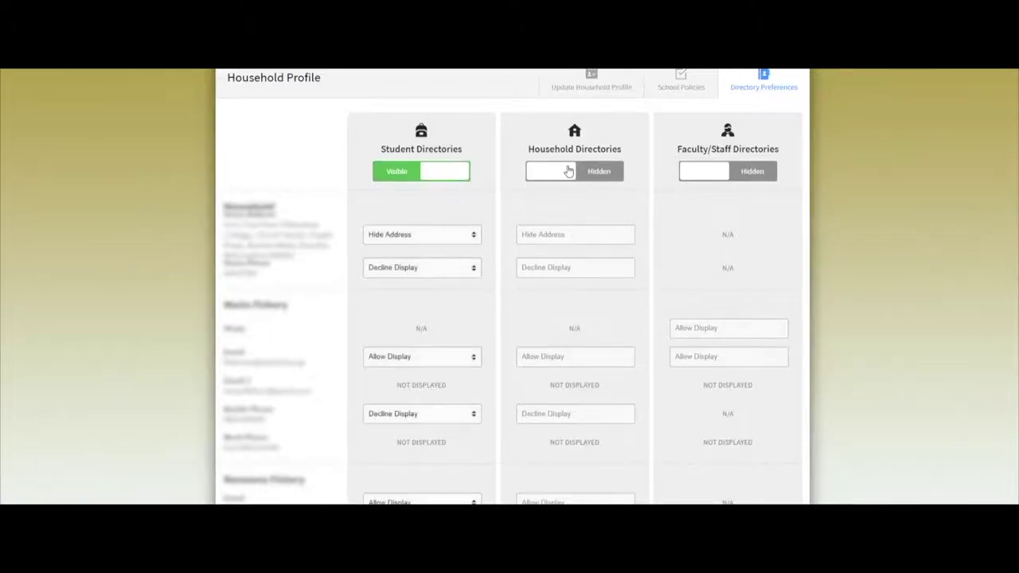
left_click(569, 170)
left_click(702, 170)
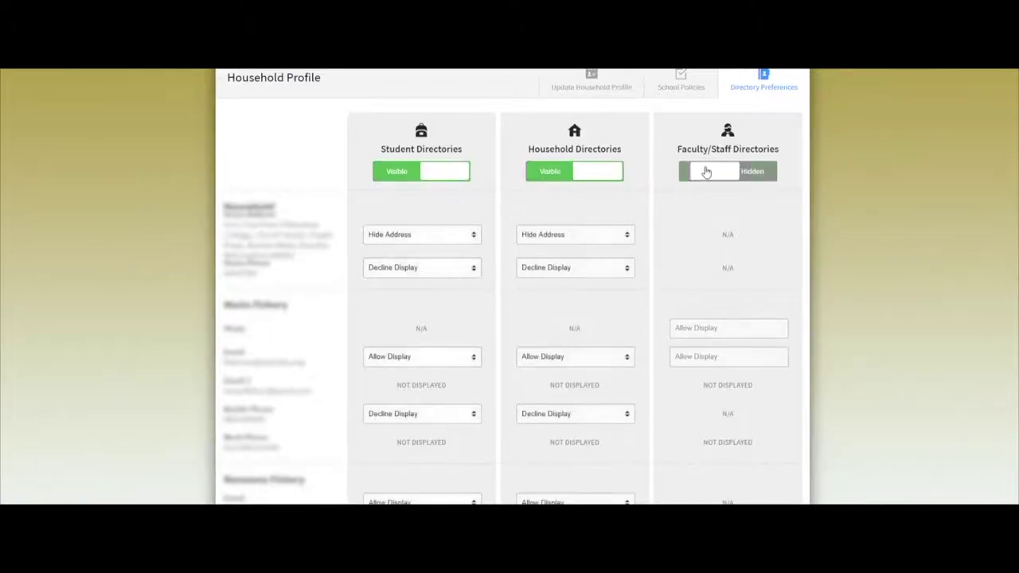
Step: Examine the home address and home phone display options for the Student and Household directories
left_click(428, 238)
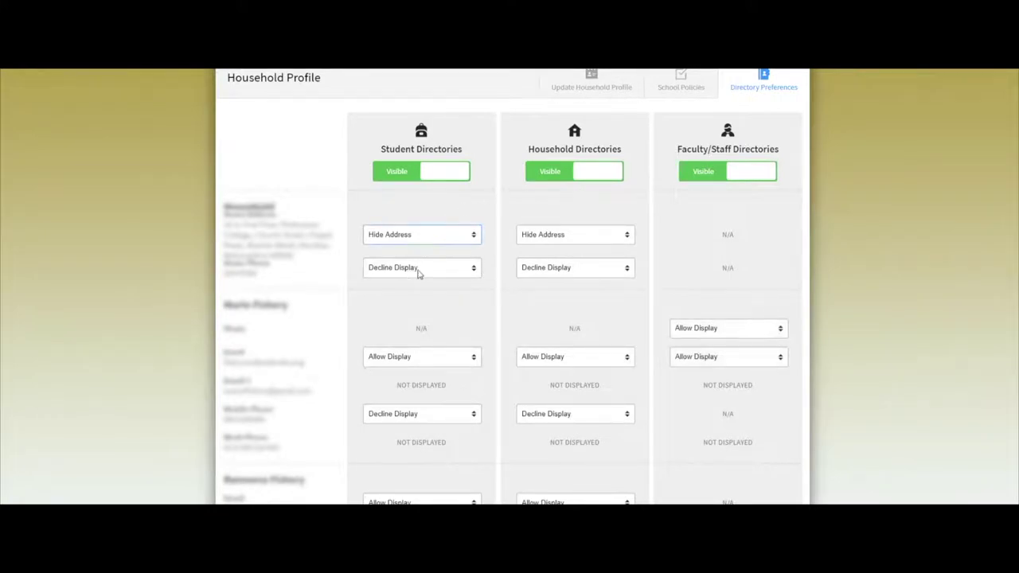
left_click(419, 271)
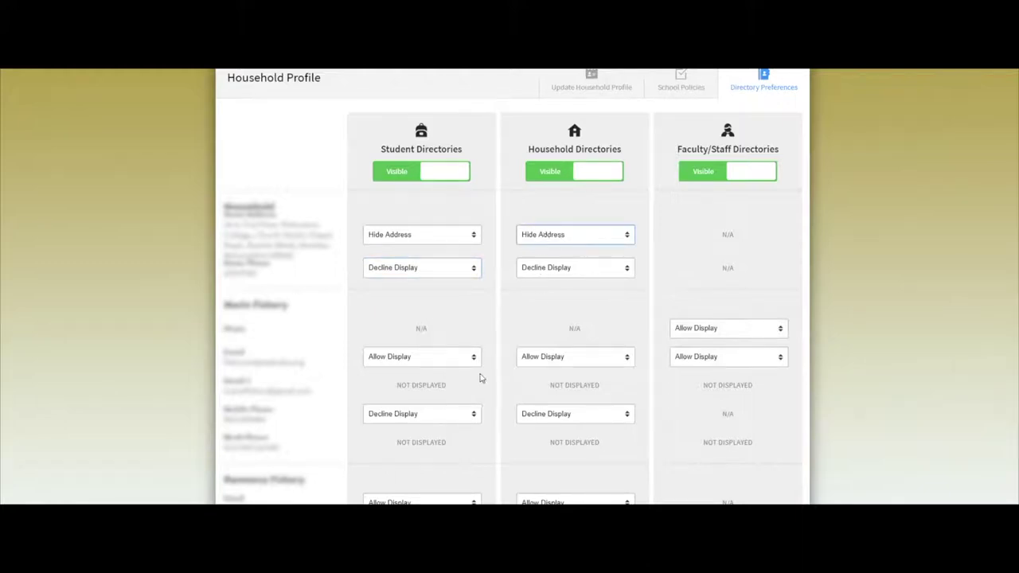
scroll(518, 394, "down", 1)
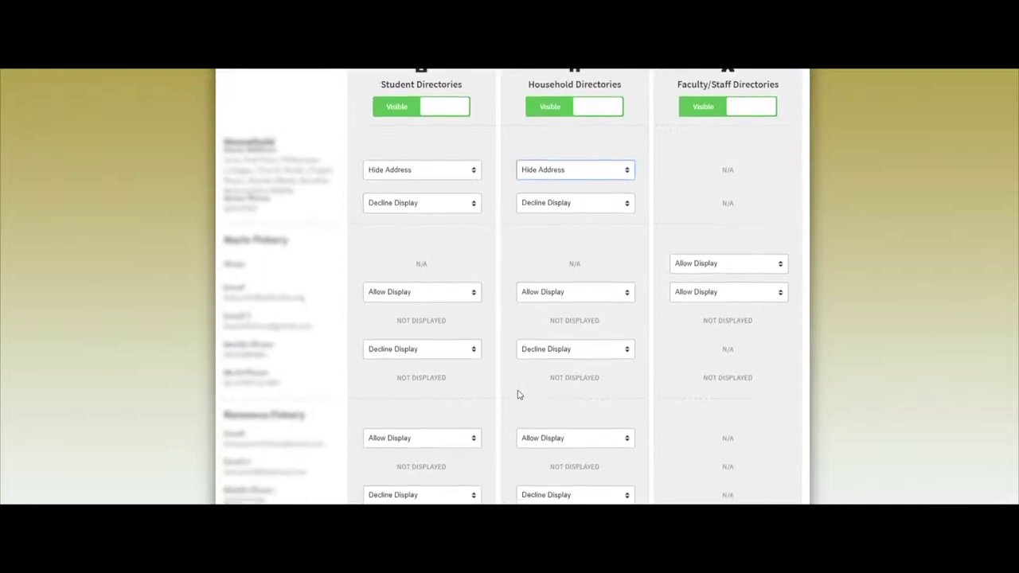
scroll(512, 358, "up", 1)
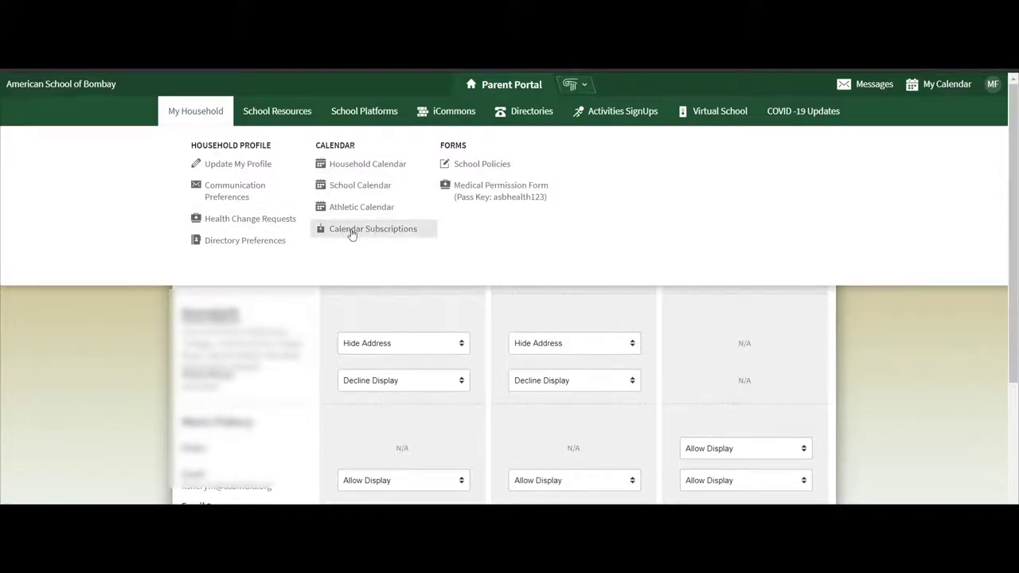
Step: Open Calendar Subscriptions and review the calendars offered for the household, class assignments and class schedules
left_click(386, 232)
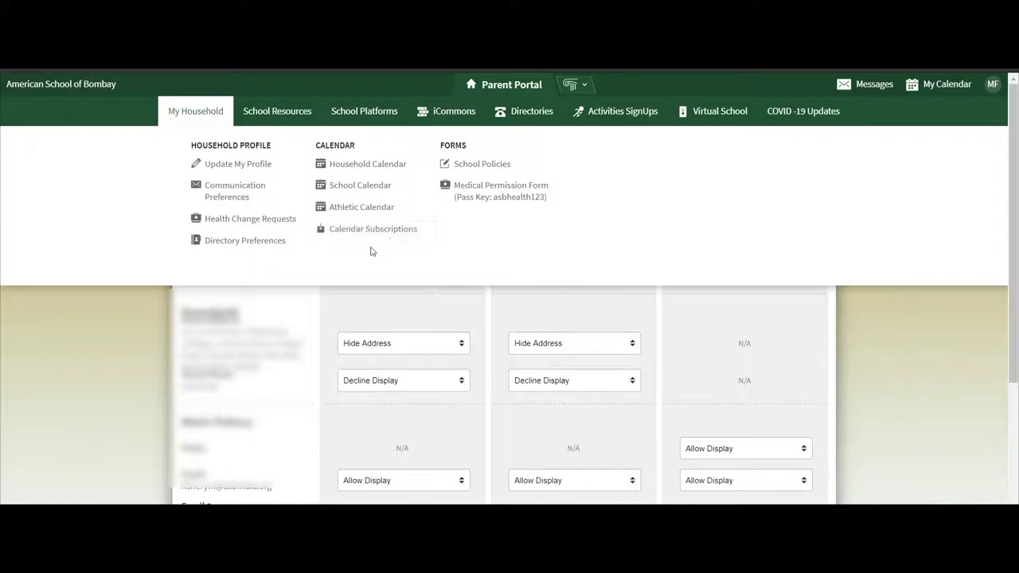
scroll(546, 314, "down", 3)
scroll(546, 314, "up", 4)
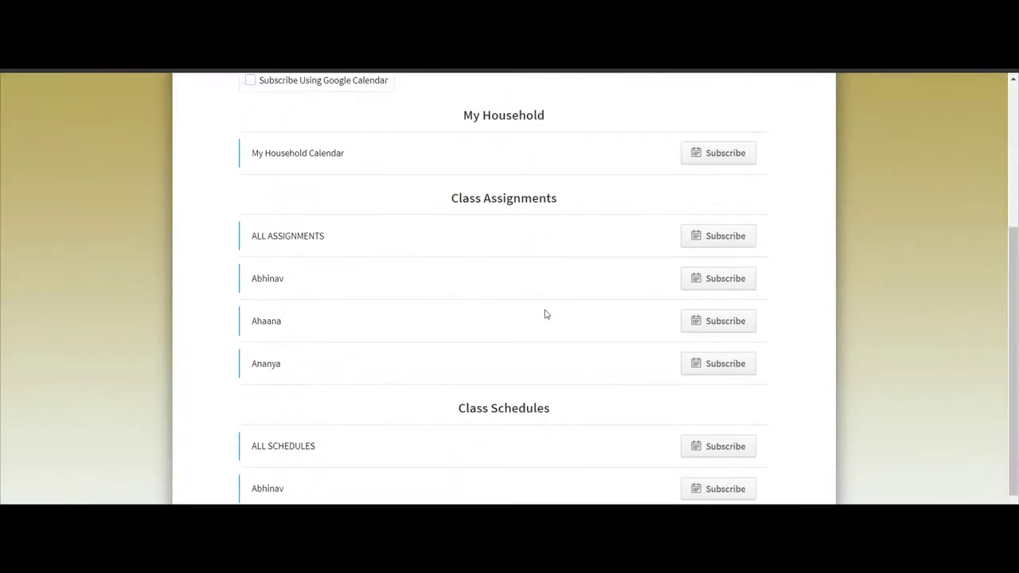
mouse_move(215, 116)
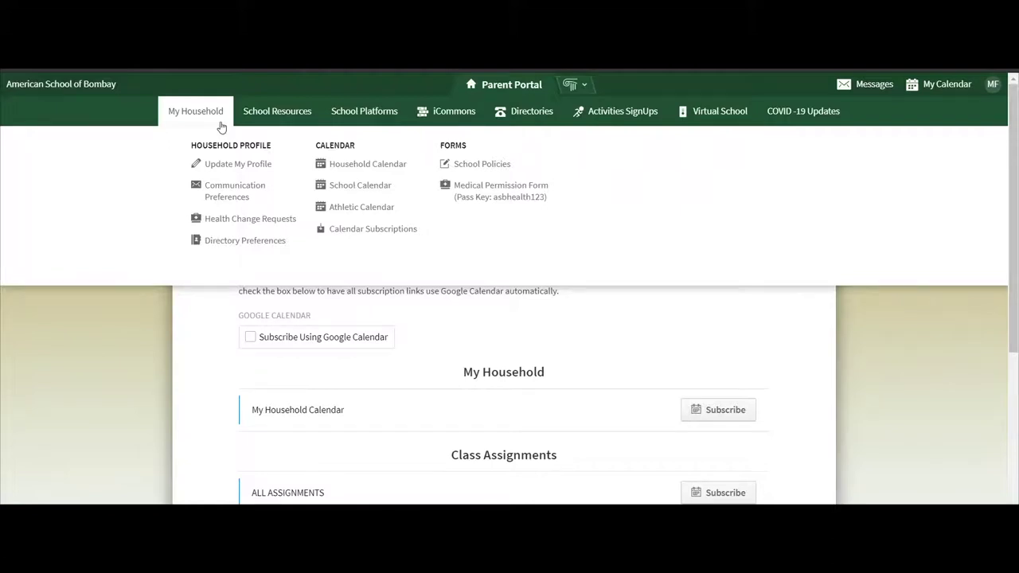
Step: View the School Resources and School Platforms links, and open Add Café Funds in the Cafe System
mouse_move(302, 118)
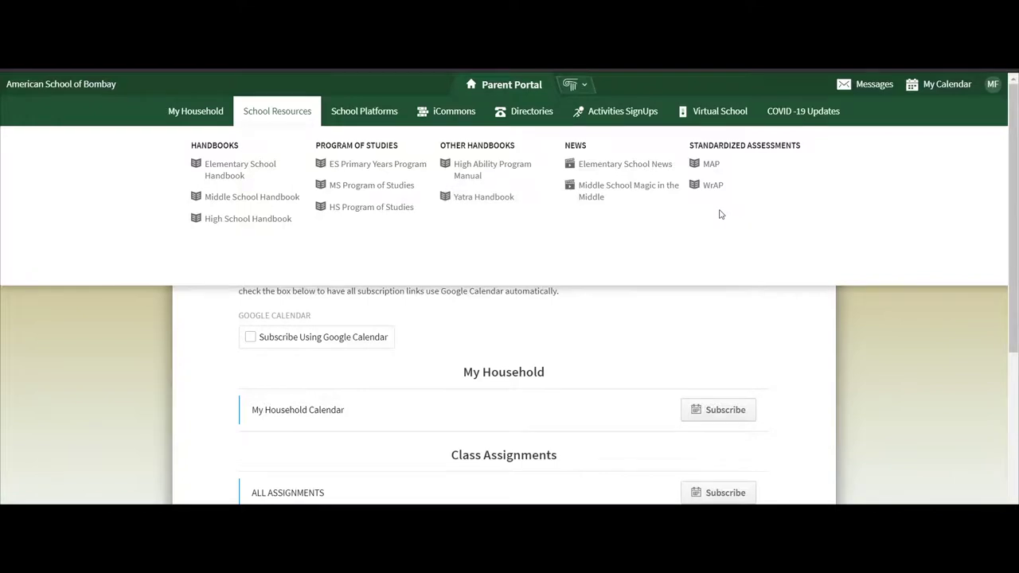
left_click(362, 110)
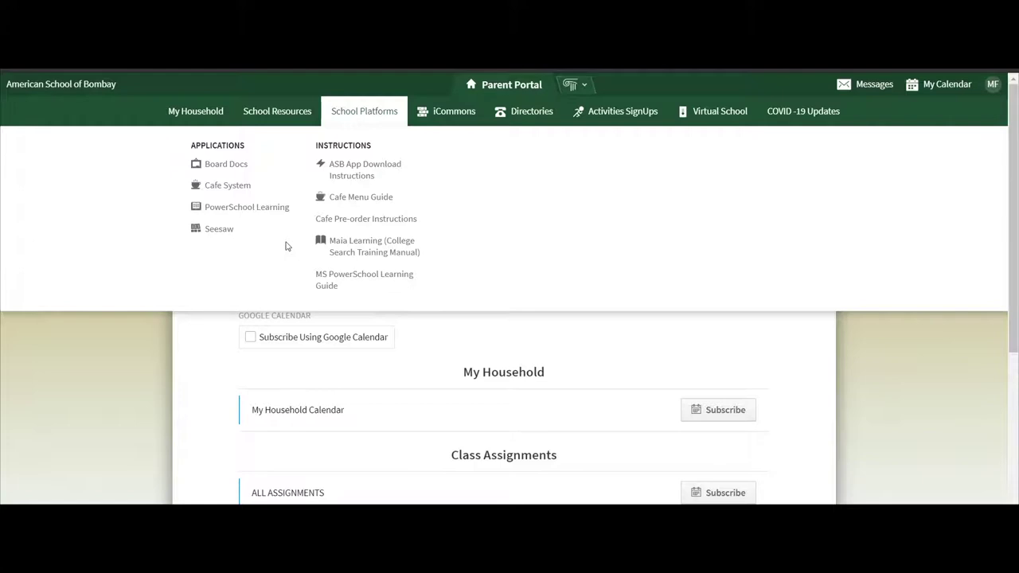
left_click(196, 169)
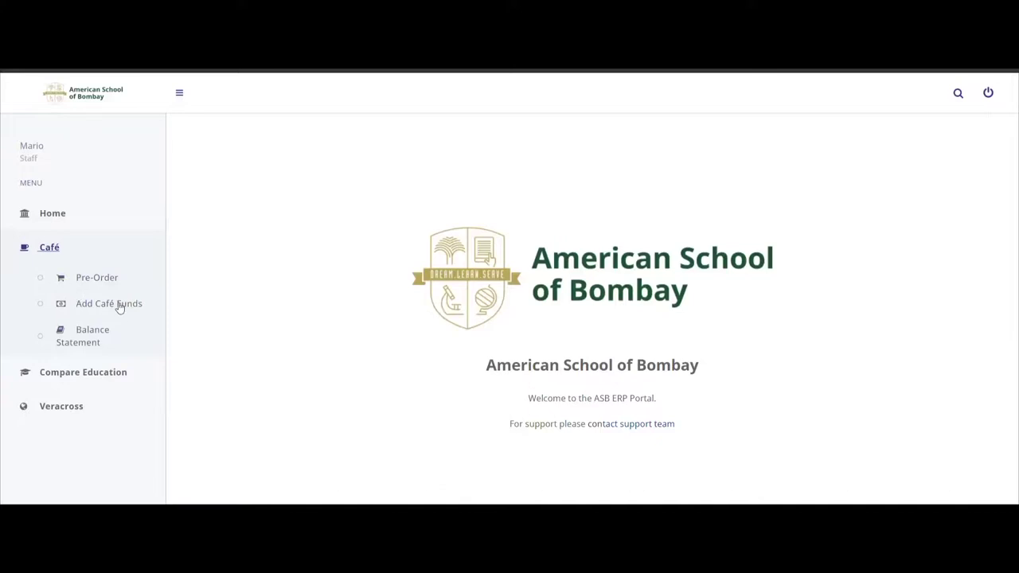
left_click(118, 305)
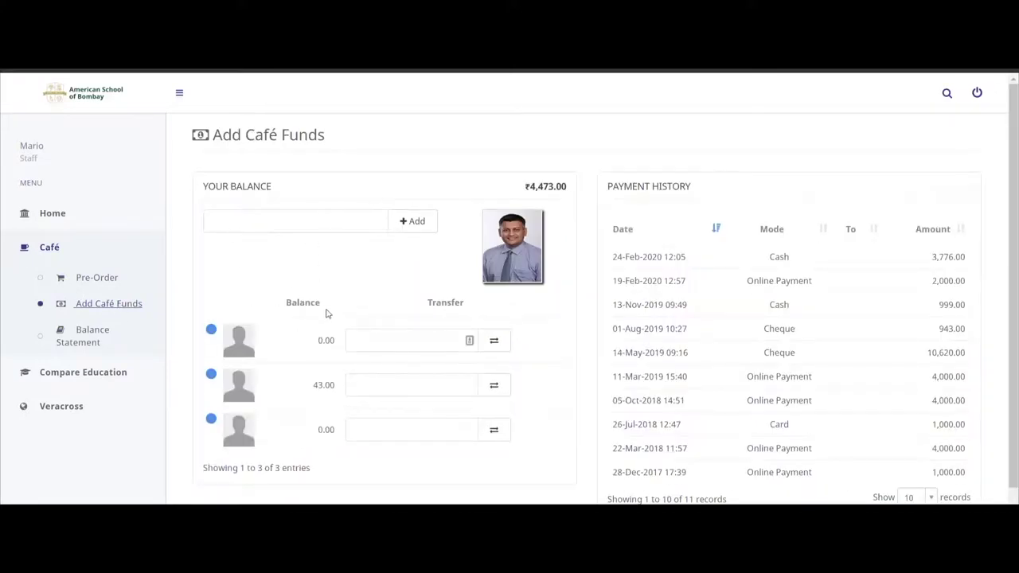
left_click(106, 278)
left_click(500, 198)
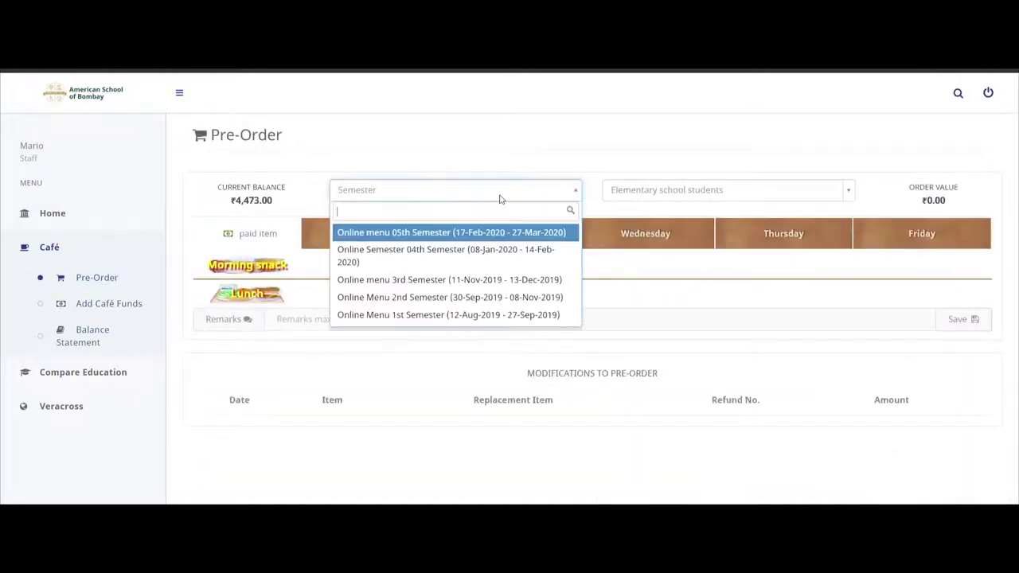
left_click(492, 233)
left_click(716, 191)
left_click(701, 230)
Step: Open the café Pre-Order page and select Online menu 05th Semester (17-Feb-2020 - 27-Mar-2020) for the elementary test student
left_click(112, 277)
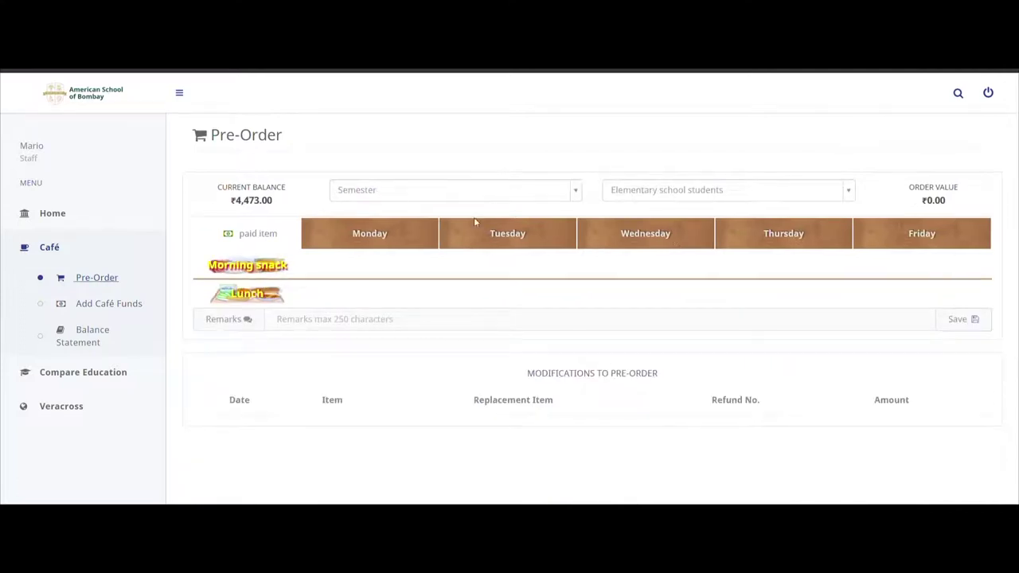
left_click(502, 199)
left_click(492, 233)
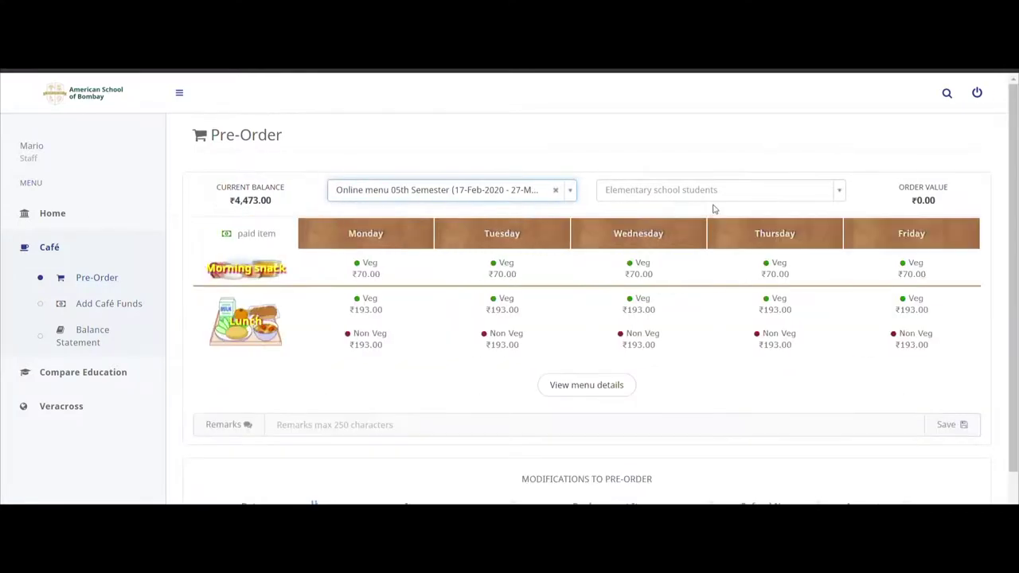
left_click(714, 193)
left_click(701, 233)
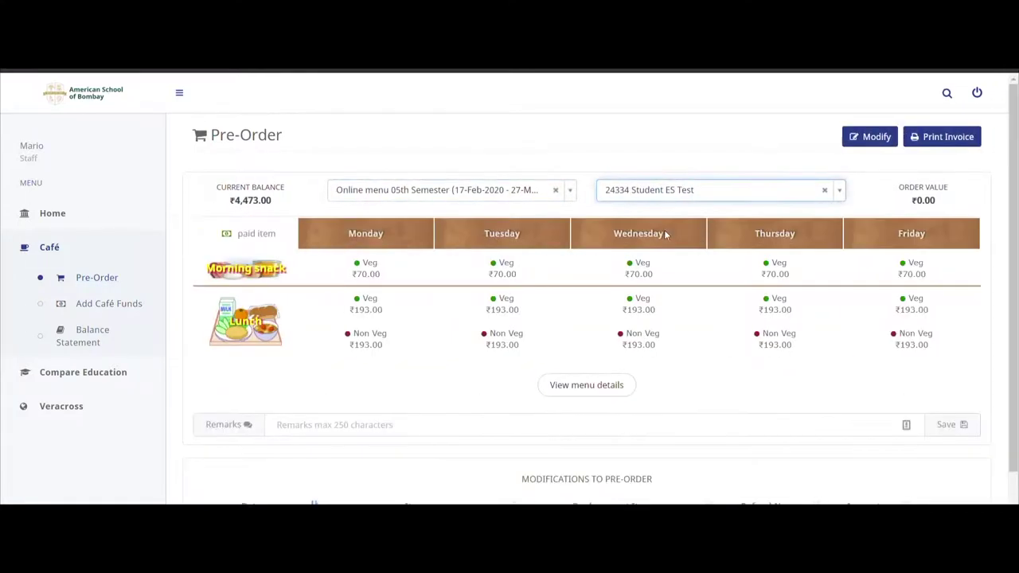
Step: Pre-order non-veg lunch for Monday, Wednesday and Friday, veg morning snack and veg lunch for Tuesday, and veg morning snack for Thursday
left_click(388, 337)
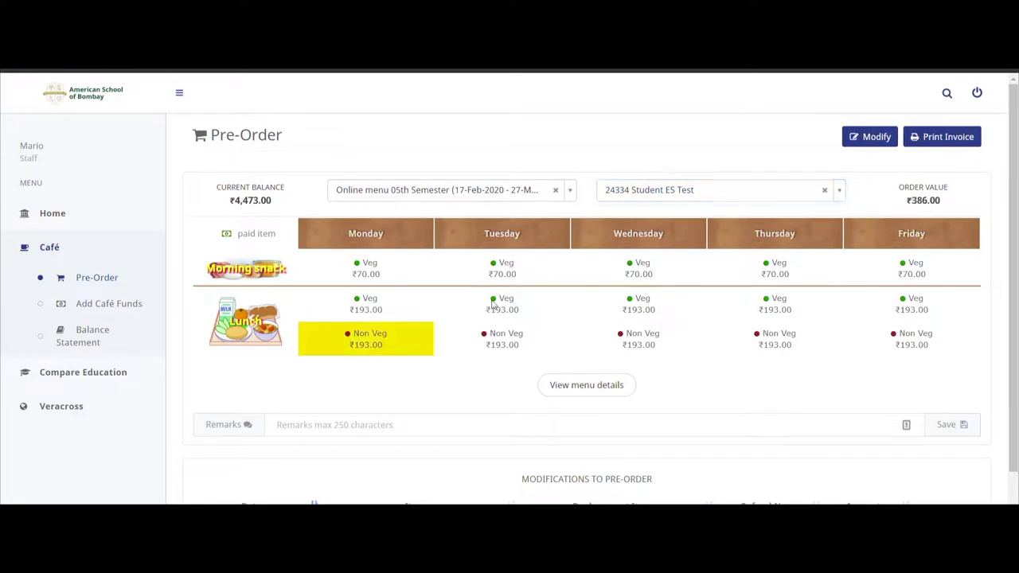
left_click(526, 275)
left_click(474, 306)
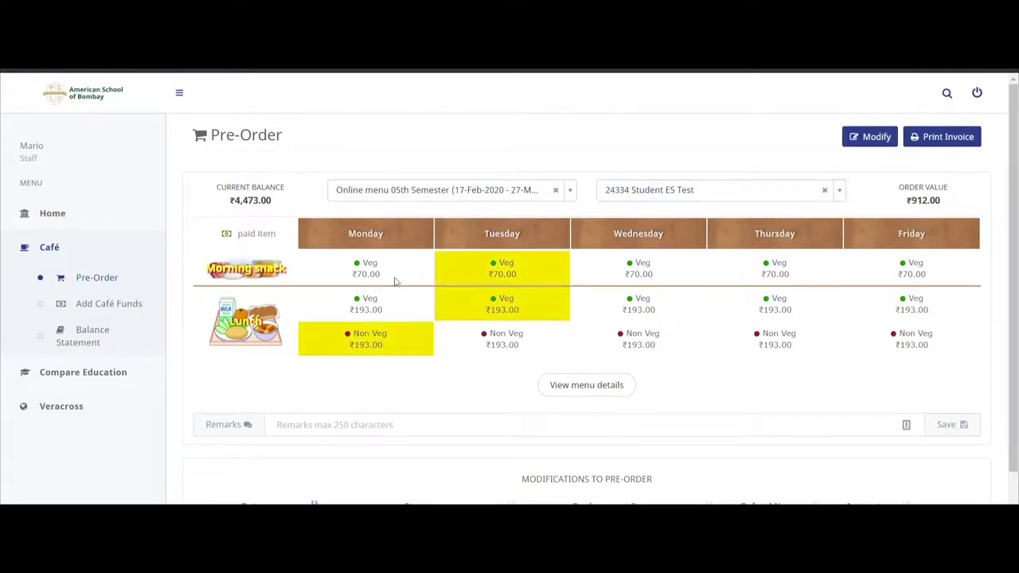
left_click(658, 336)
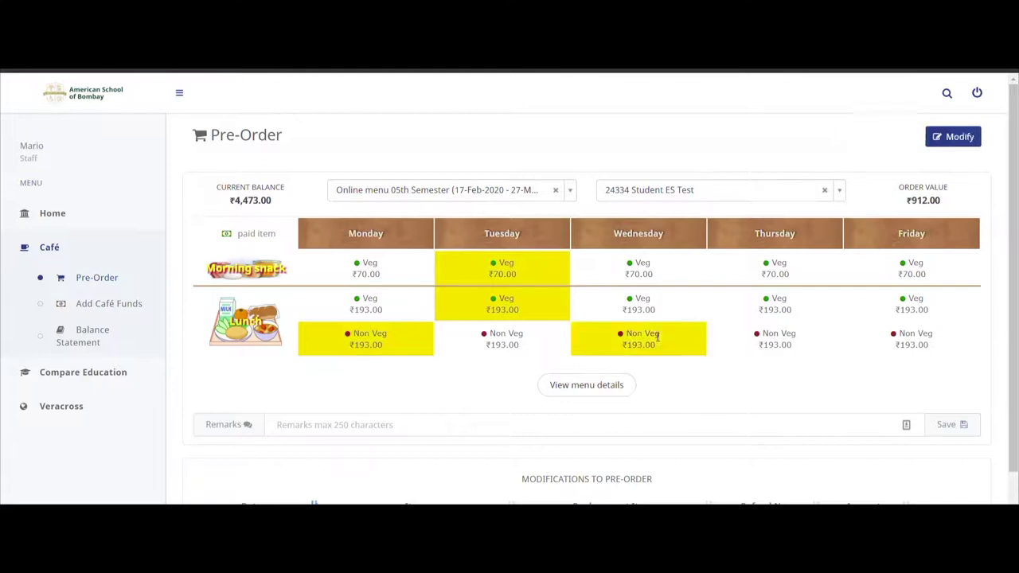
left_click(787, 270)
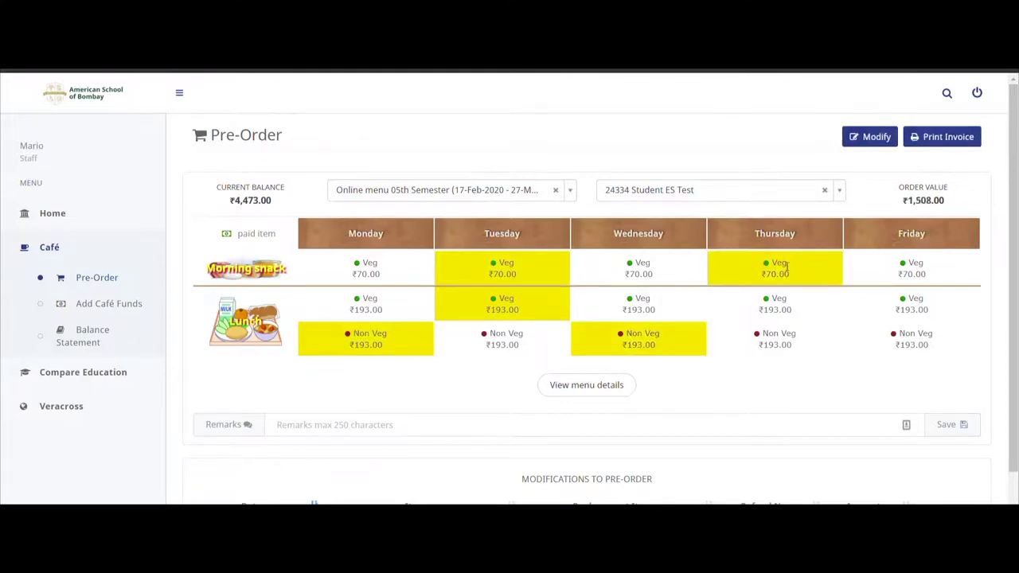
left_click(922, 350)
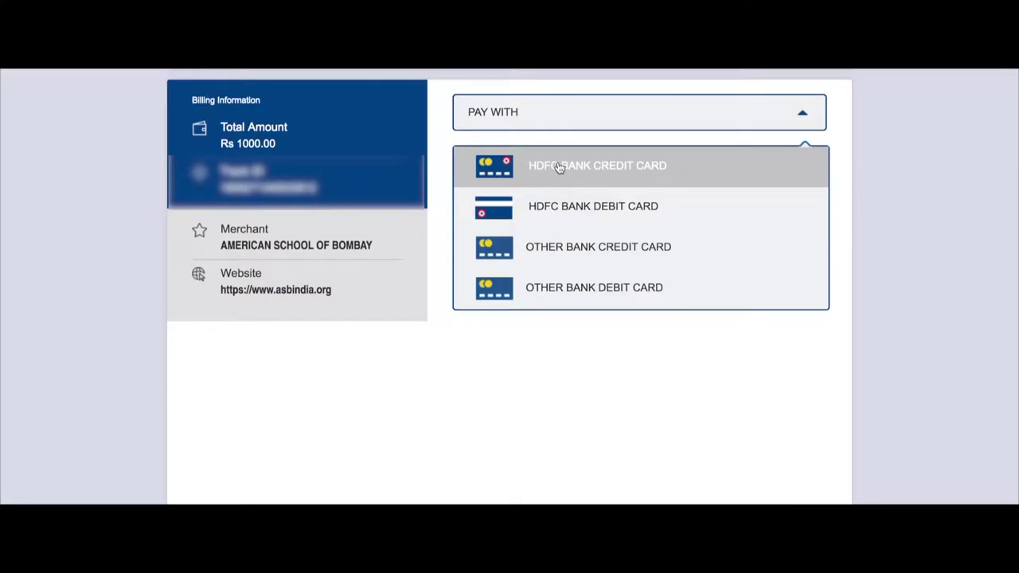
Step: Choose Other Bank Debit Card as the payment method for the Rs 1000.00 payment to the school
left_click(561, 299)
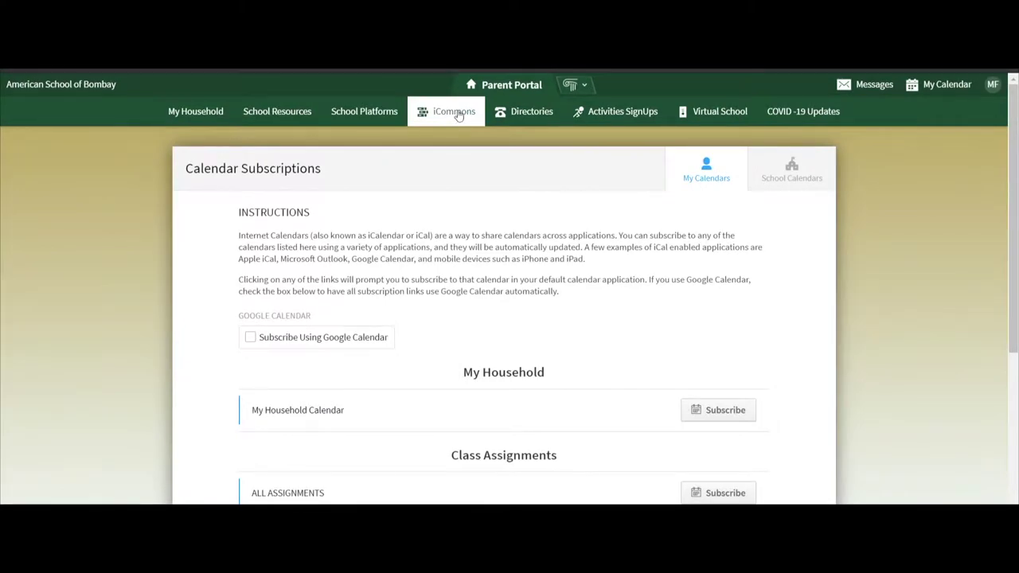
Step: View the parent portal's iCommons online library page, and open the Household Directory
left_click(450, 112)
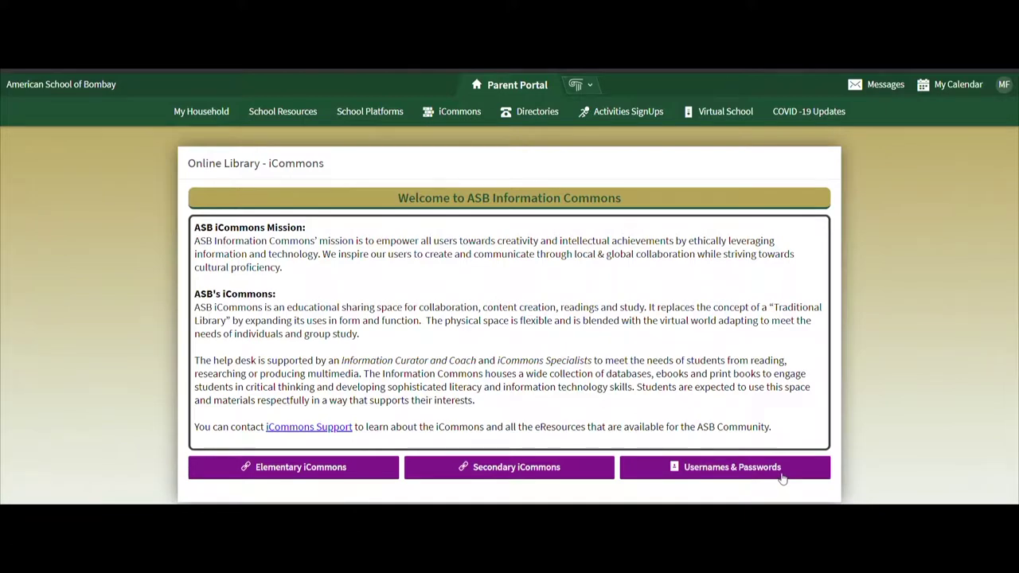
mouse_move(537, 111)
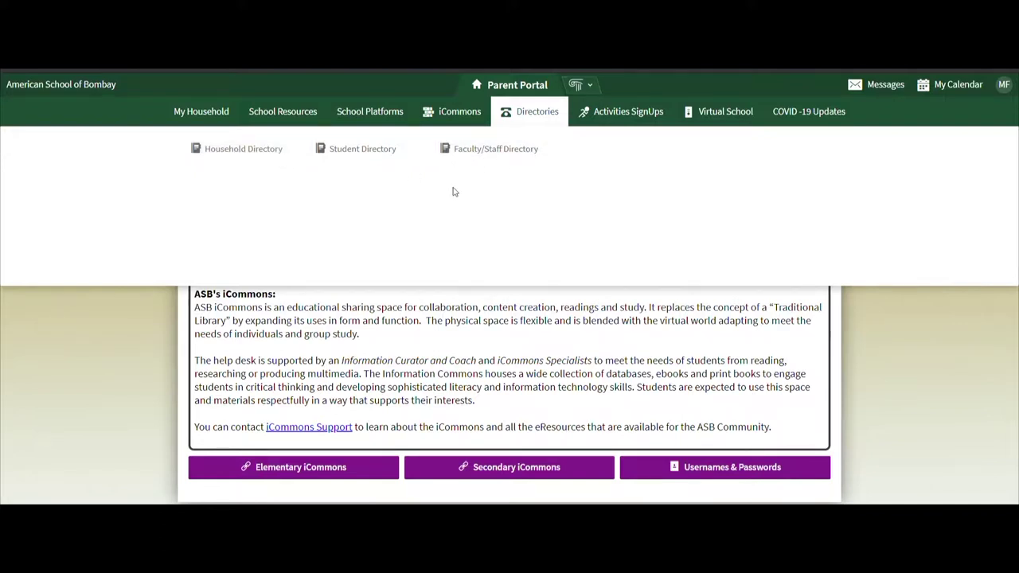
left_click(193, 137)
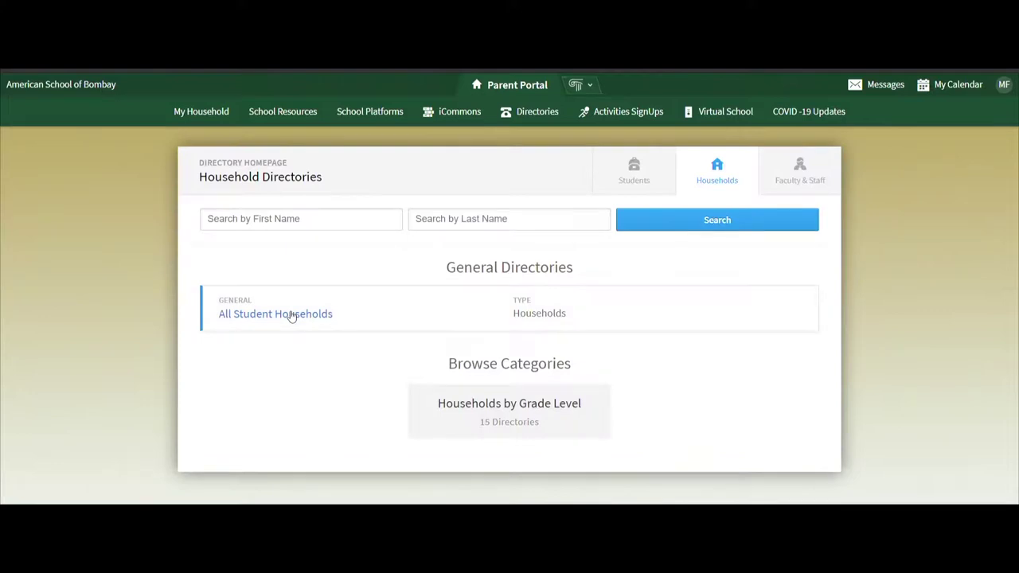
Step: Browse the Students by Grade Level directories and the Elementary School category of the Faculty & Staff directories
left_click(646, 173)
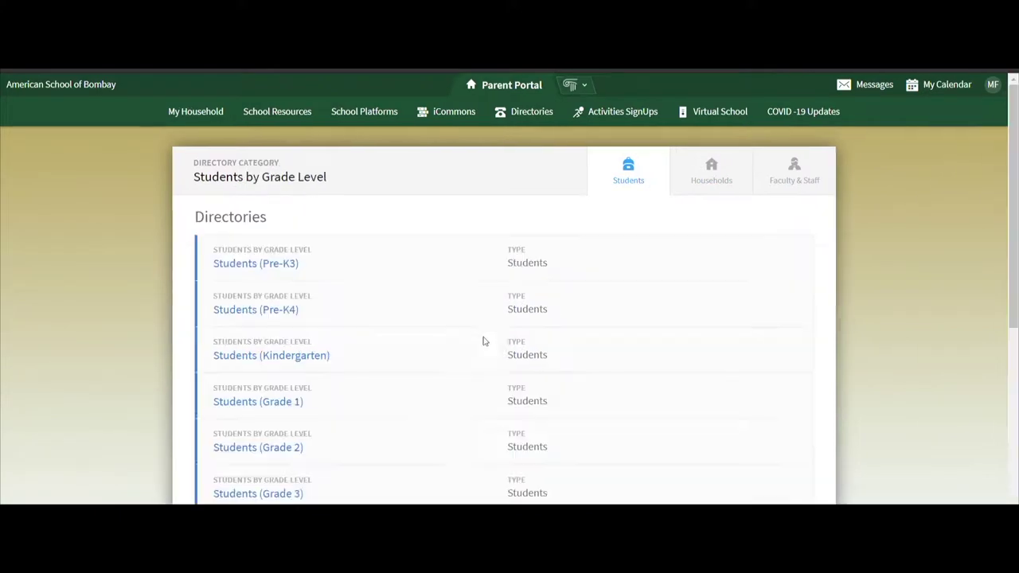
scroll(484, 341, "down", 3)
scroll(484, 341, "up", 3)
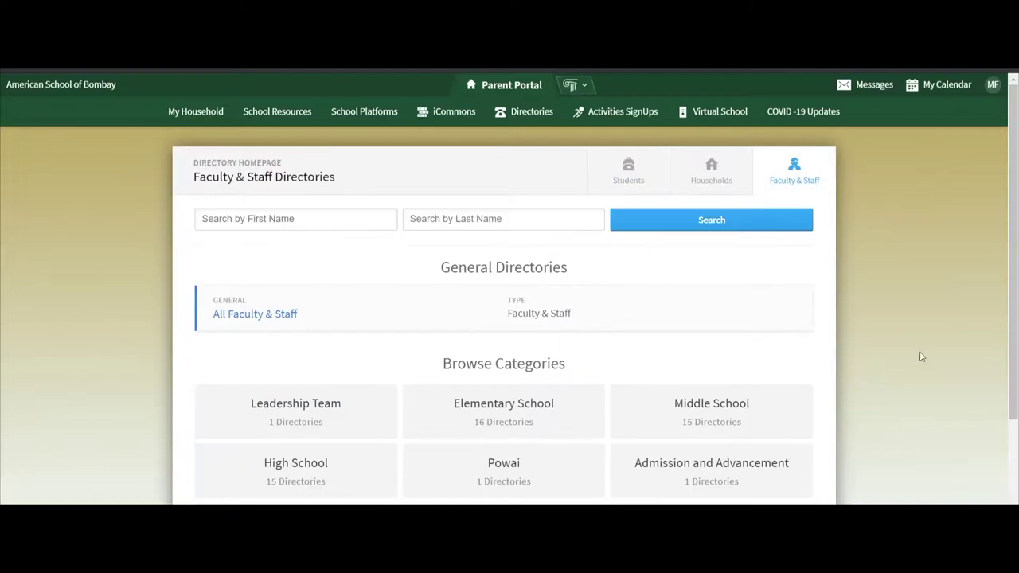
scroll(857, 336, "down", 2)
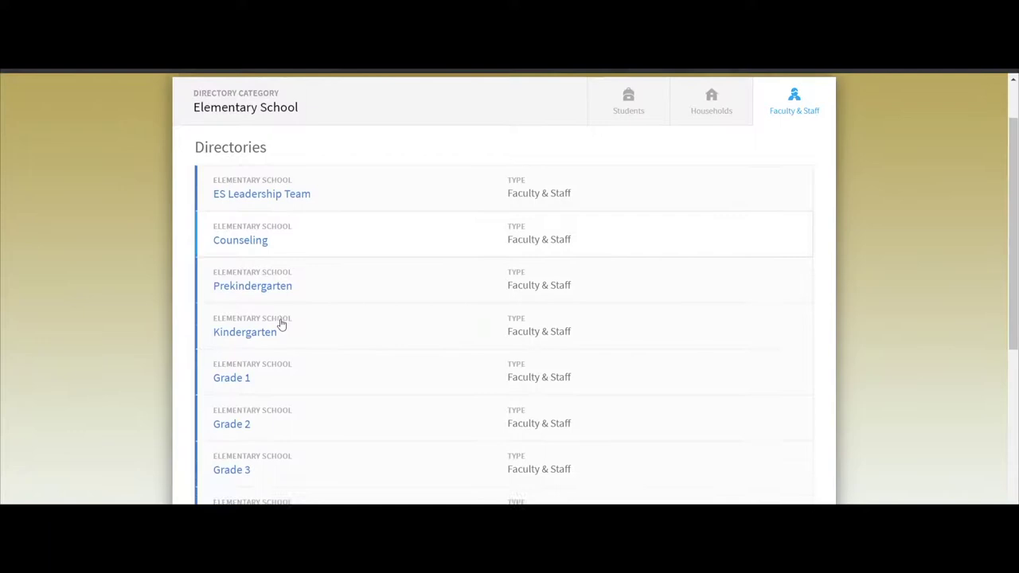
scroll(281, 324, "down", 2)
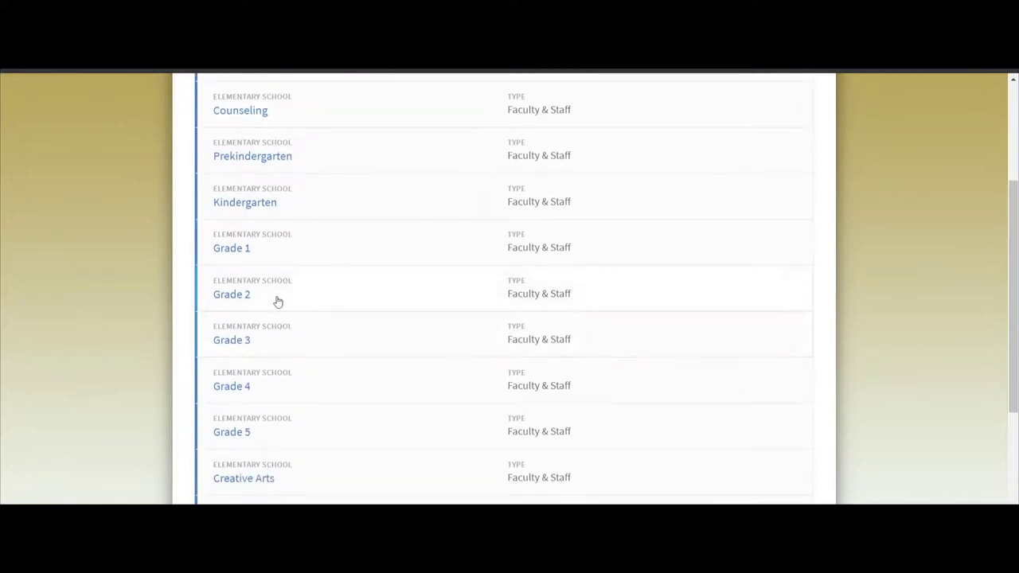